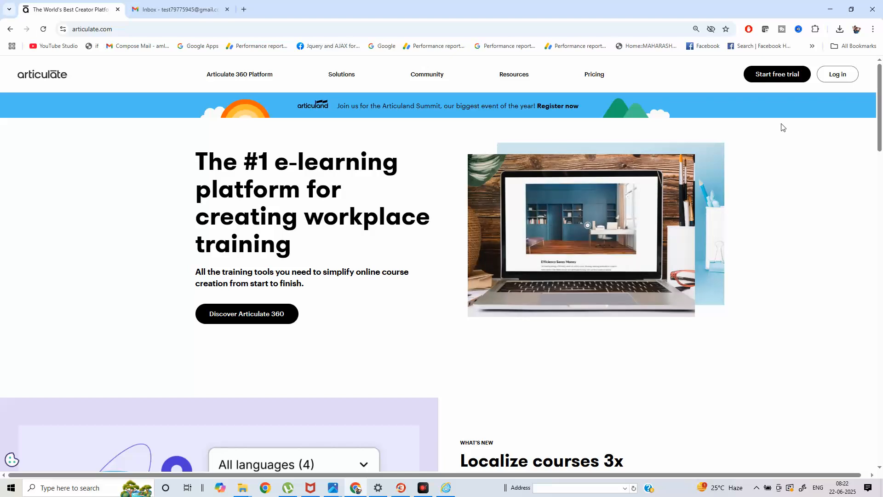
Open the free trial signup form and enter the work email and a password.
click(778, 78)
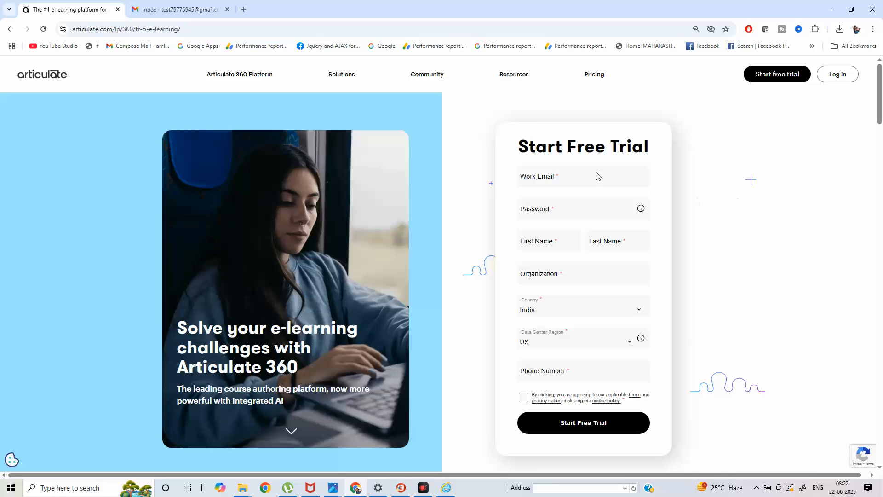
click(563, 180)
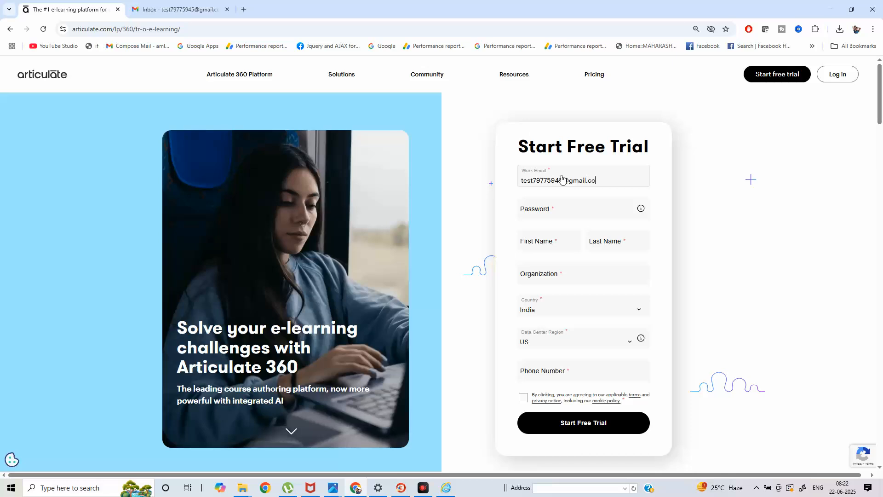
click(575, 211)
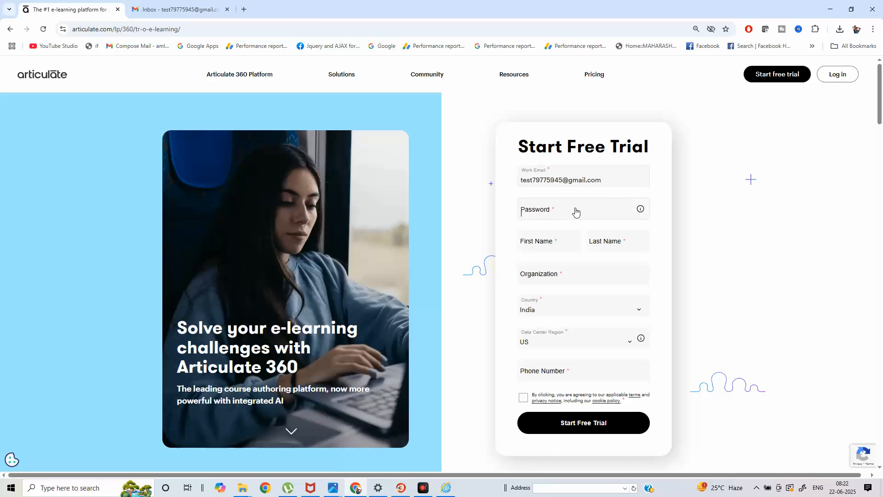
text(••••••••)
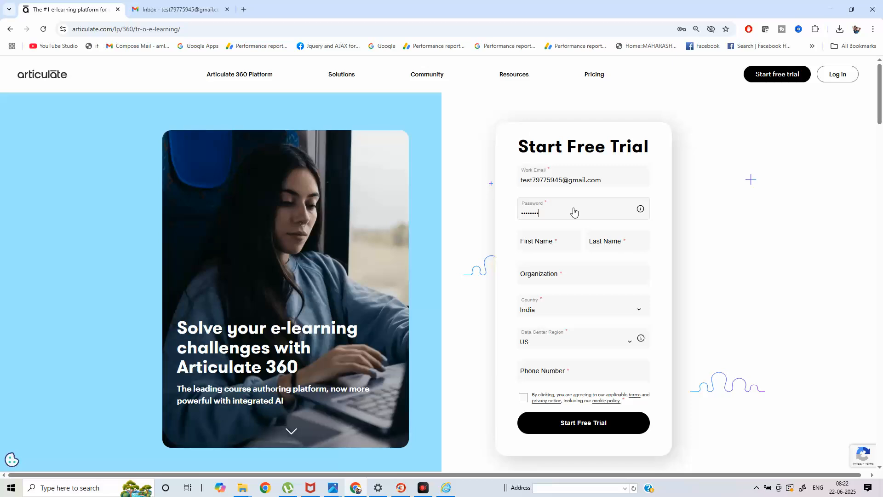
Fill in the first and last name and organization XYZ.
click(557, 248)
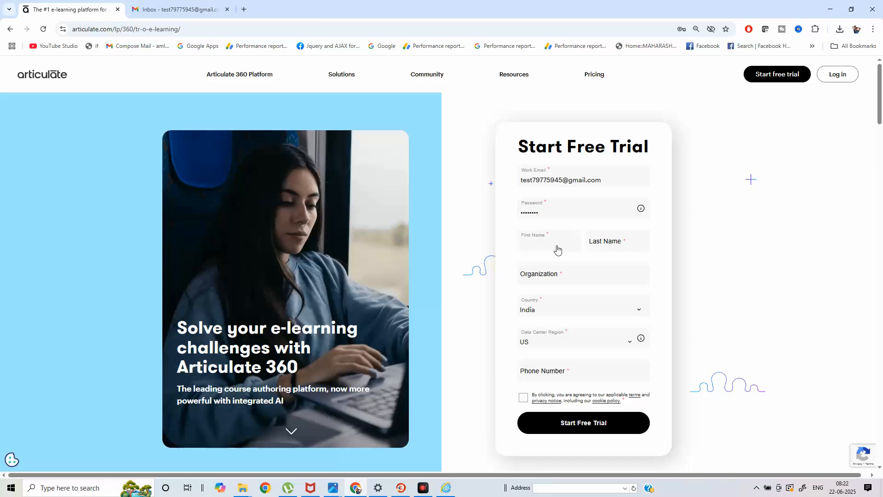
text(Amit)
click(605, 247)
click(589, 282)
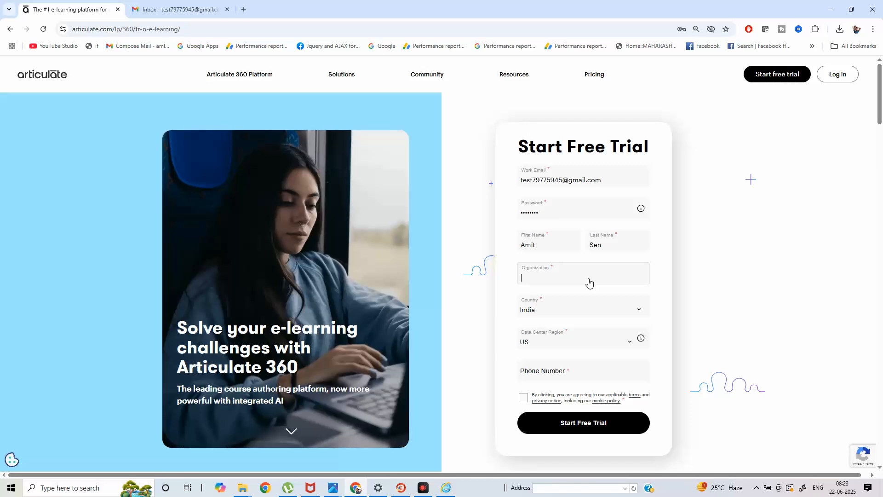
text(XYZ)
Enter the phone number, accept the terms and submit the free trial signup.
click(563, 374)
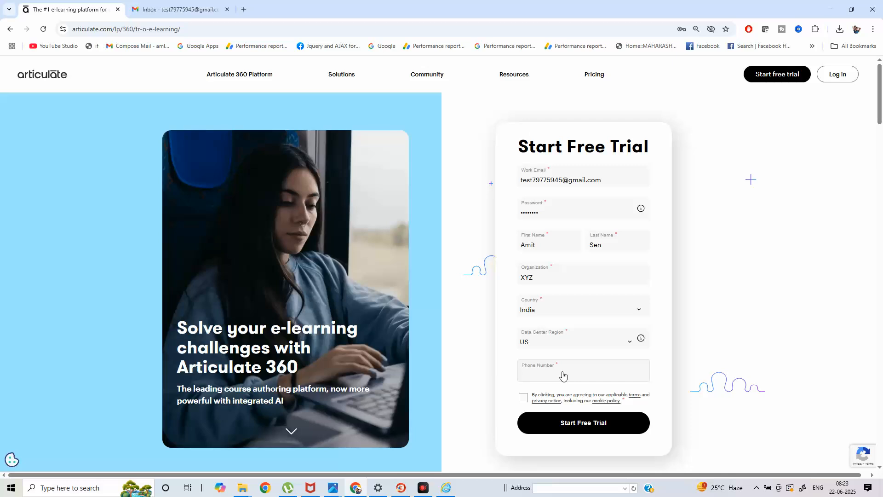
click(524, 398)
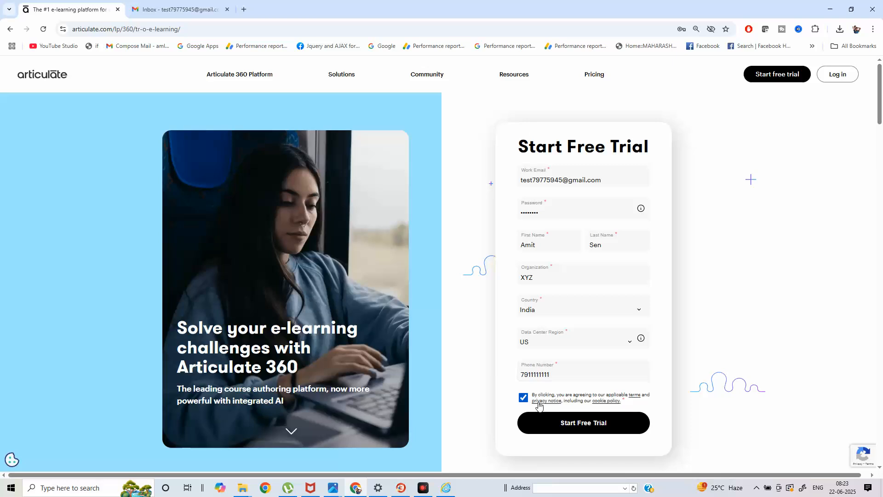
click(566, 422)
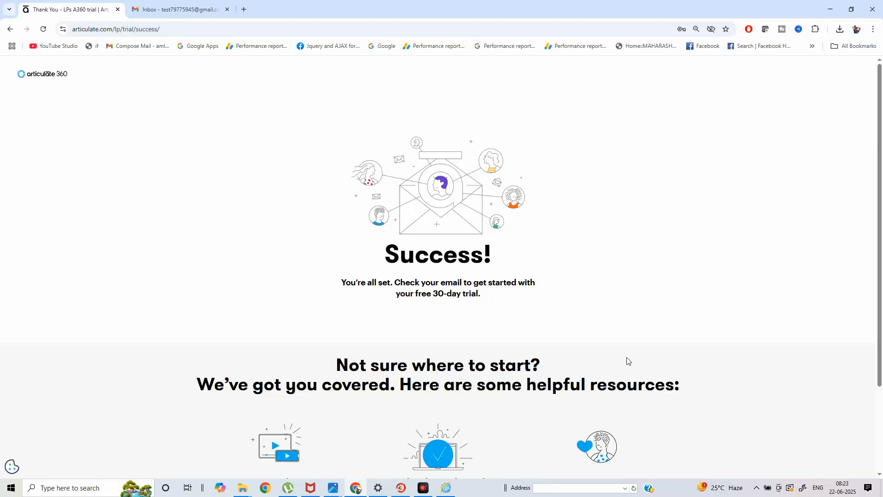
Open the 'Verify your Articulate ID' email in Gmail and follow its verification link.
click(178, 5)
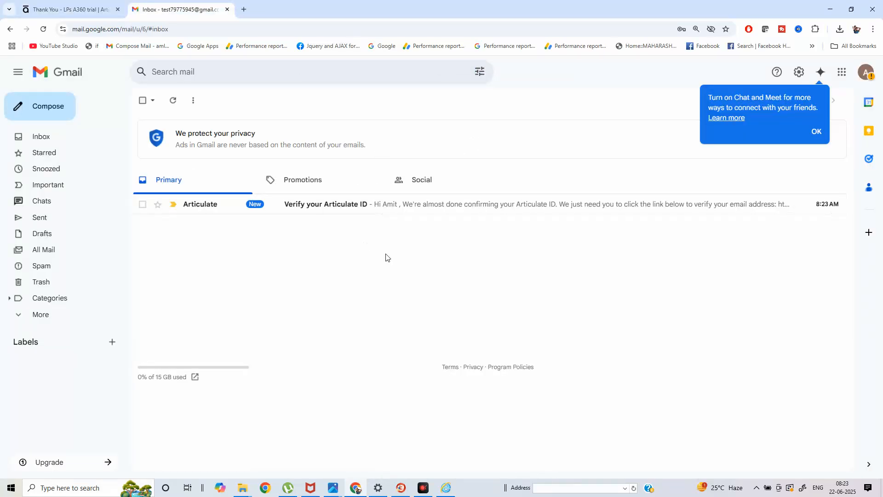
click(372, 212)
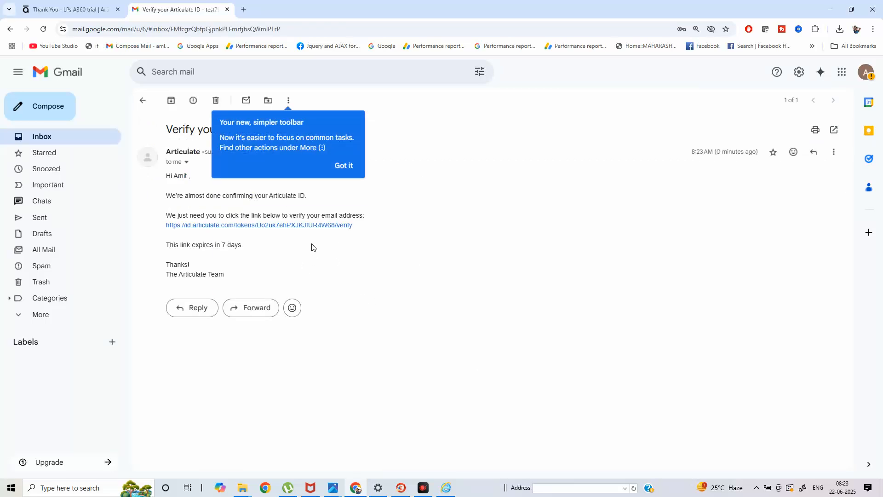
click(358, 222)
click(307, 227)
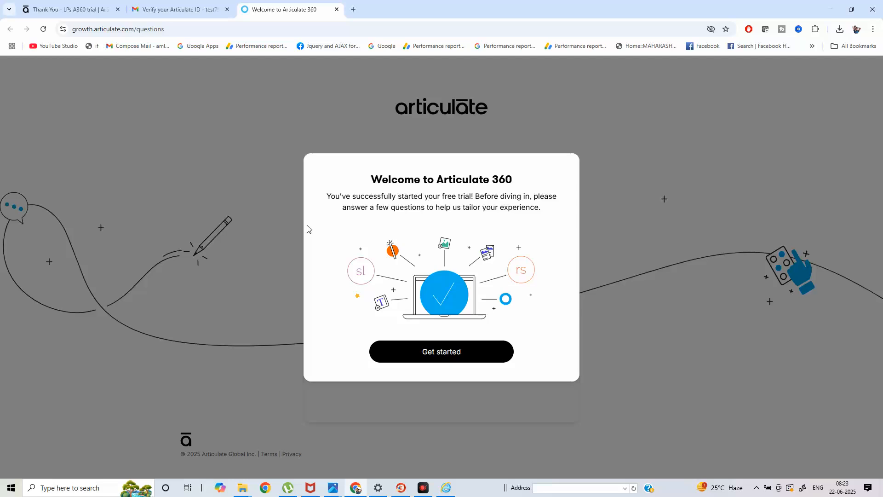
Answer that you create courses for your company, for a Sales, Customer Success, Customer Support audience.
click(428, 352)
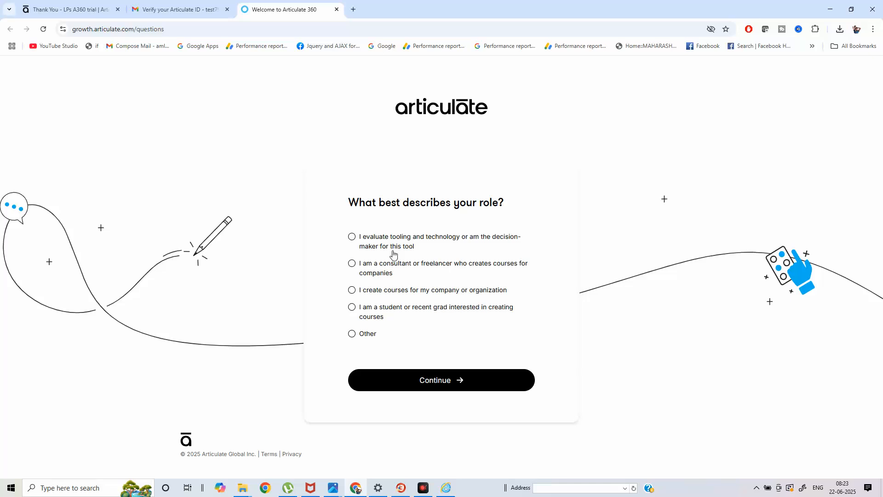
click(354, 296)
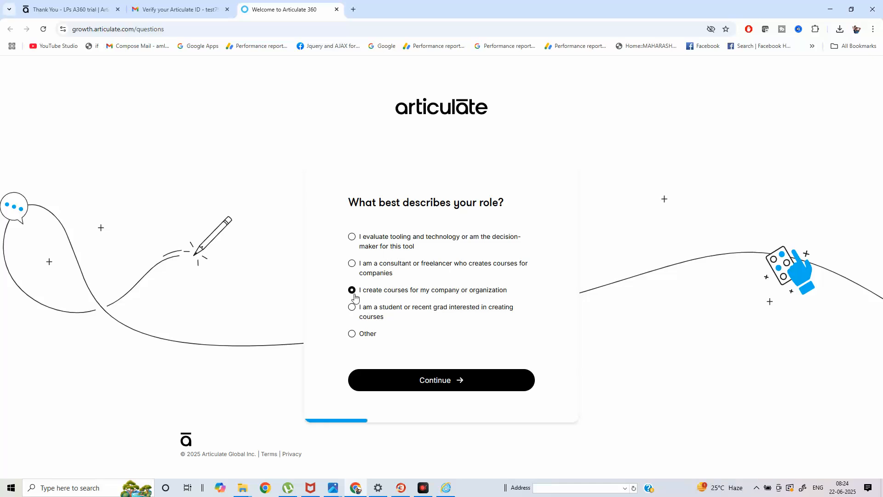
click(430, 380)
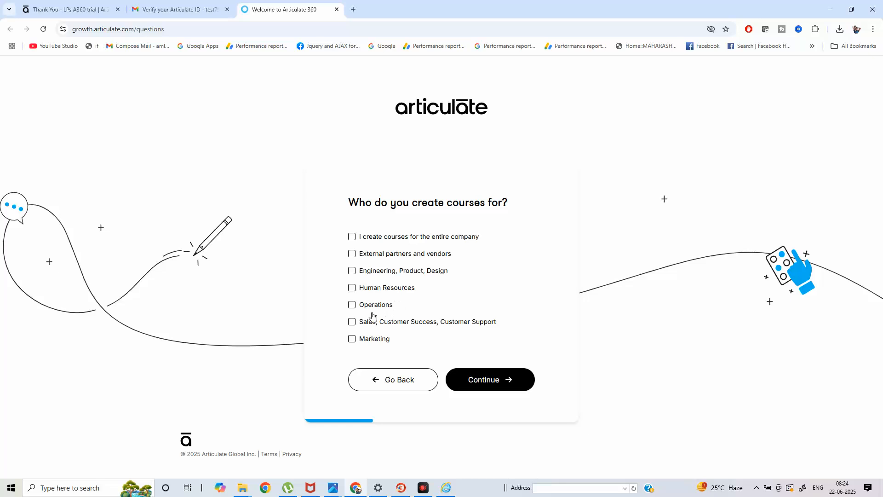
click(352, 321)
click(476, 373)
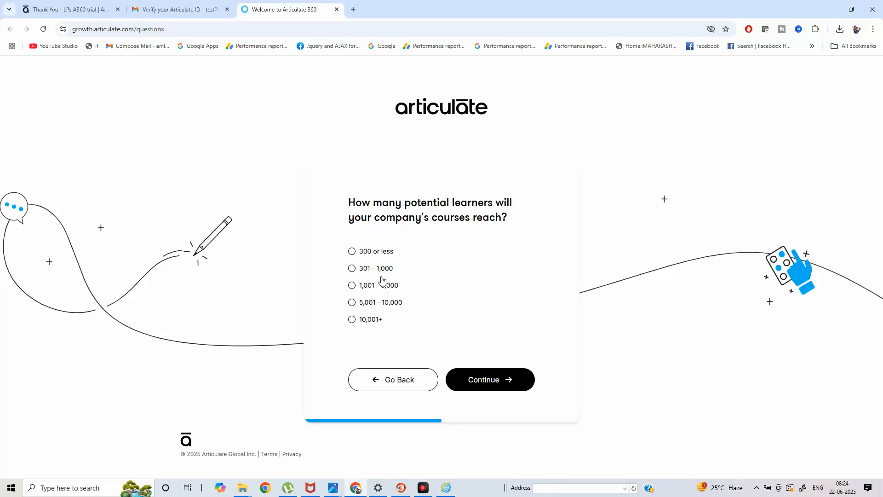
Choose 301 - 1,000 learners and already comfortable with Articulate, then submit the answers.
click(353, 269)
click(487, 377)
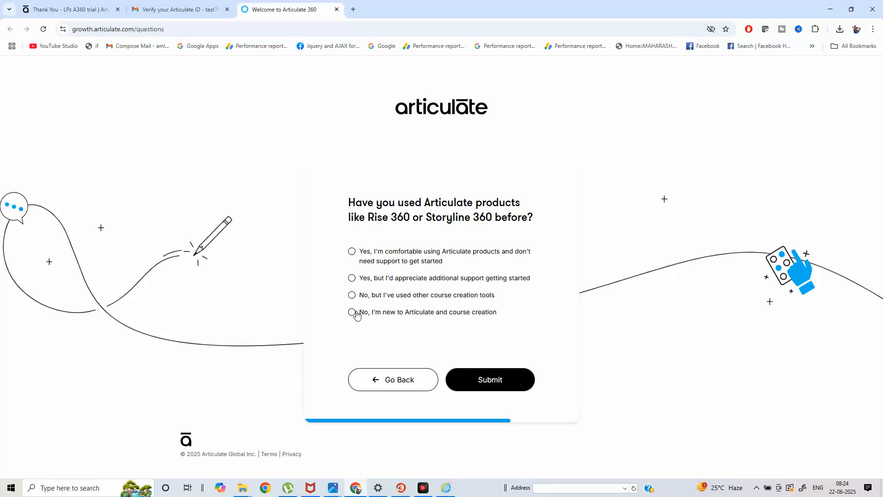
click(352, 251)
click(487, 379)
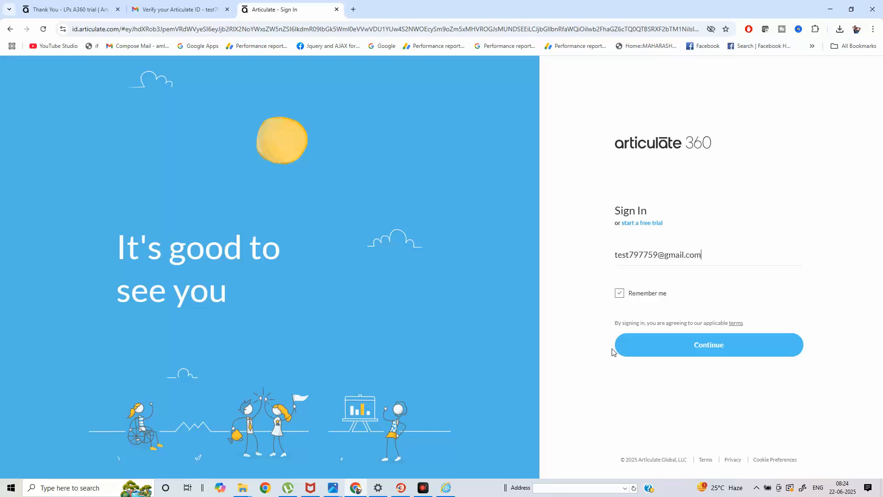
Continue with the pre-filled email, enter the account password and sign in.
click(691, 345)
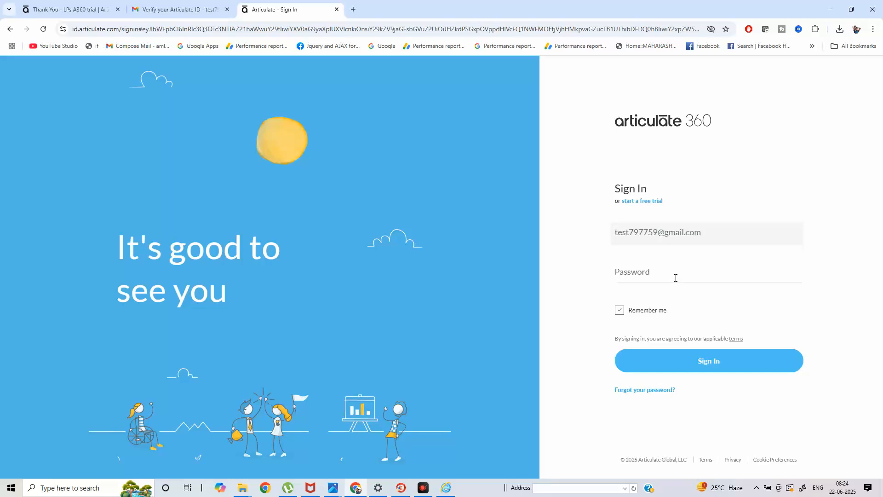
text(••••••)
click(696, 364)
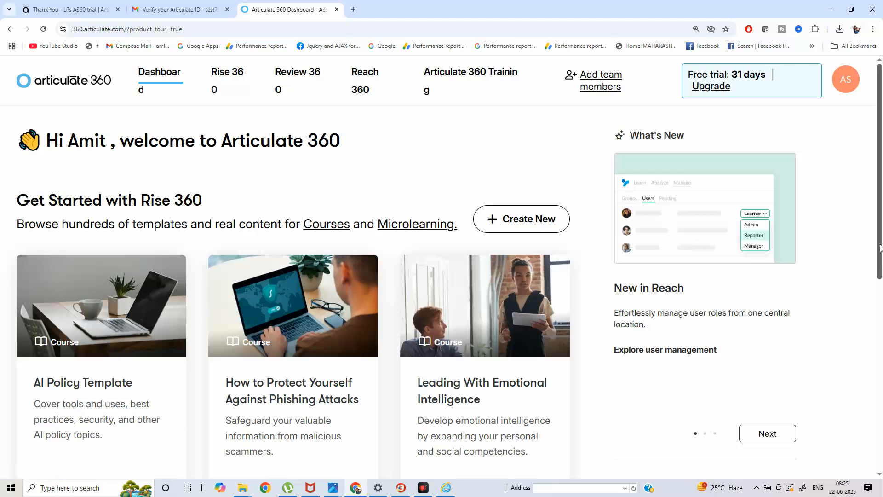
Scroll to the bottom of the dashboard and open Download Desktop Apps.
drag(880, 248, 882, 454)
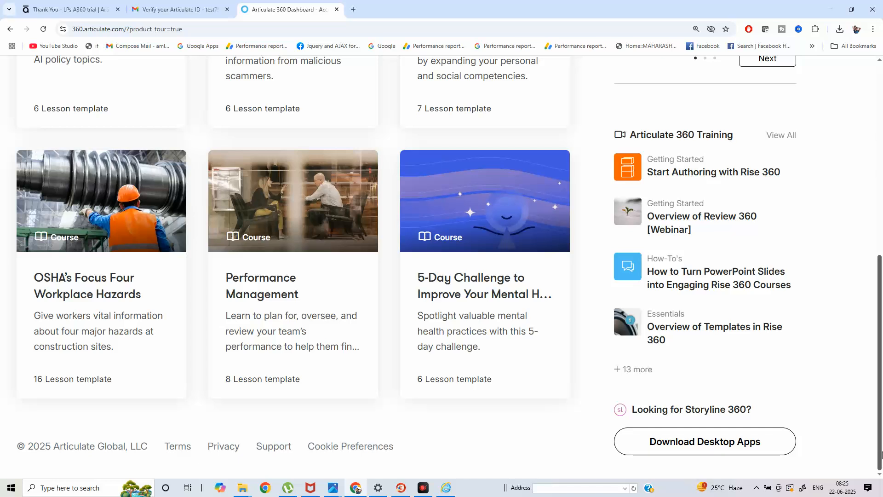
scroll(881, 455, up, 1)
scroll(881, 455, down, 1)
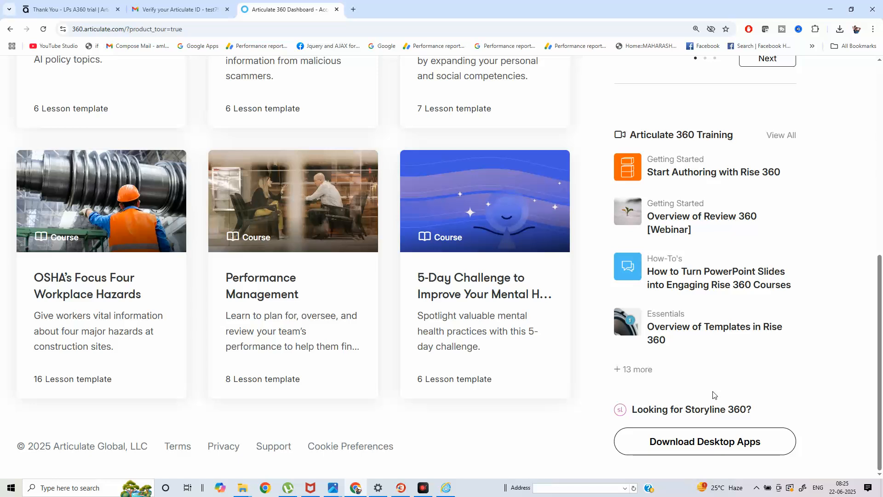
click(712, 443)
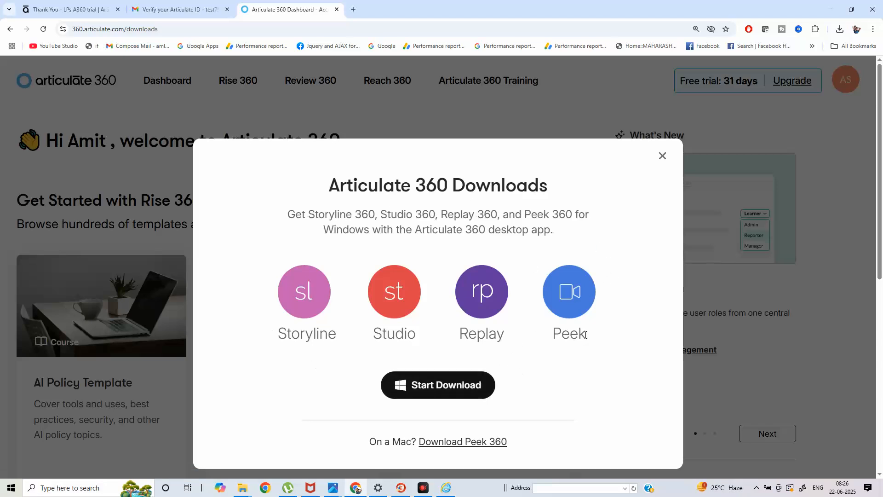
Download articulate-360.exe and show it in its folder from Chrome's download list.
click(460, 377)
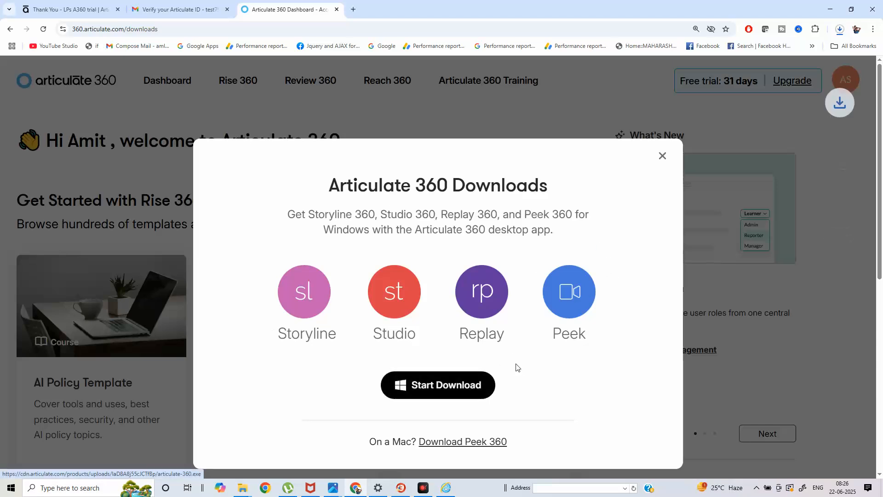
click(840, 31)
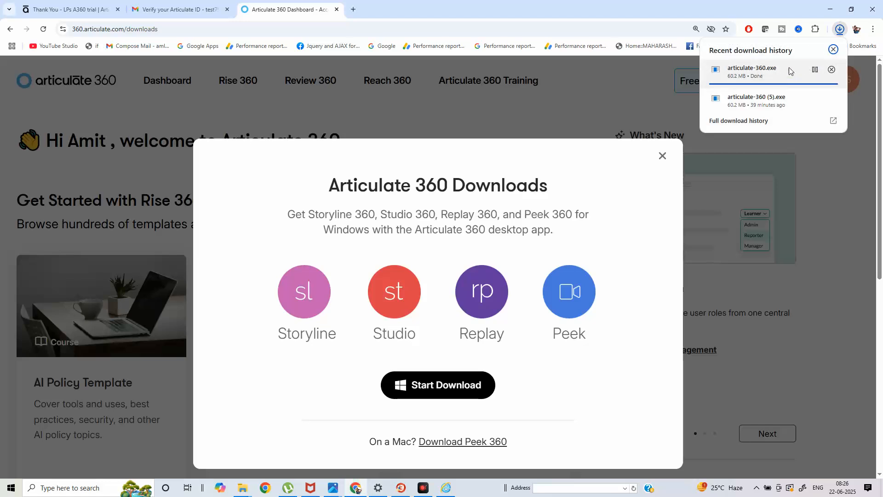
right_click(768, 80)
click(800, 132)
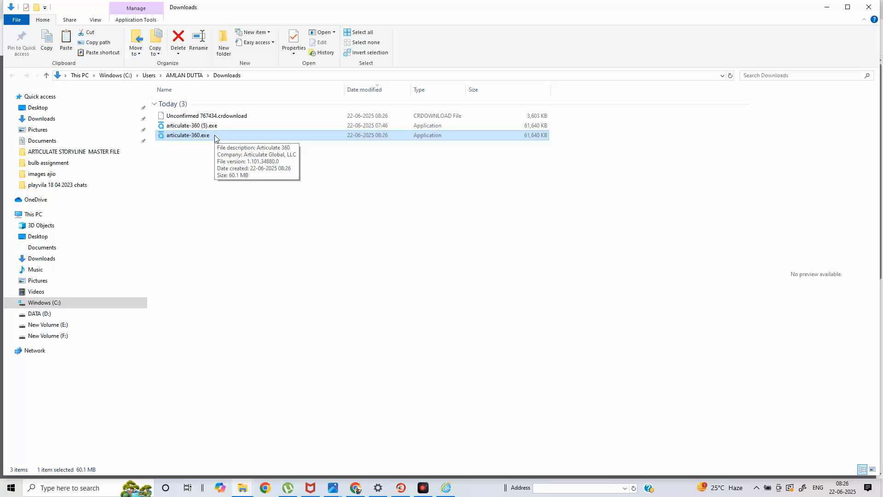
Run articulate-360.exe from the Downloads folder and install Articulate 360.
click(355, 488)
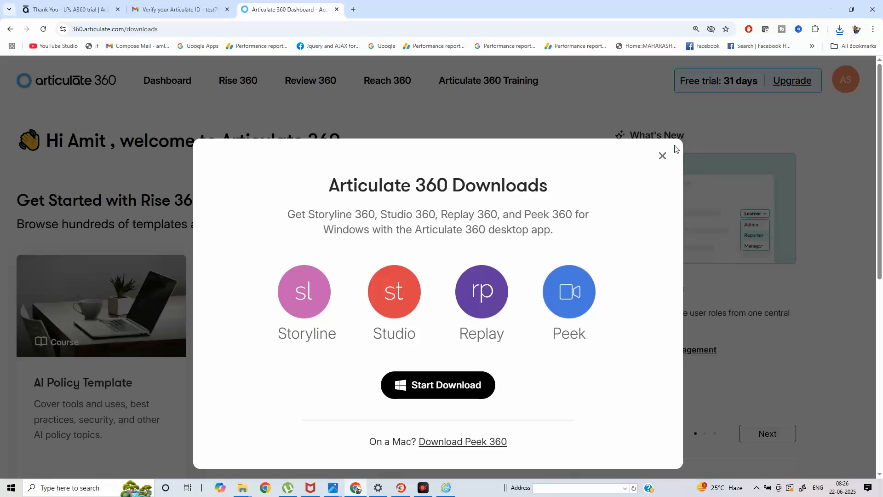
click(830, 9)
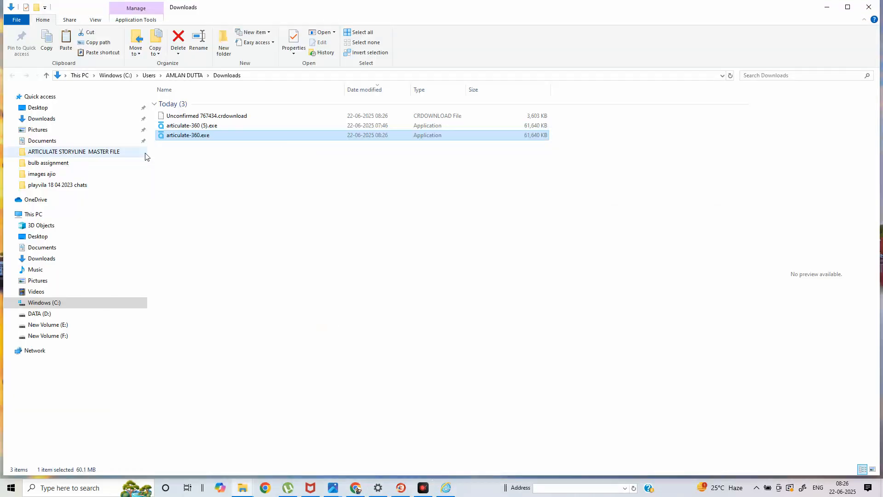
double_click(189, 136)
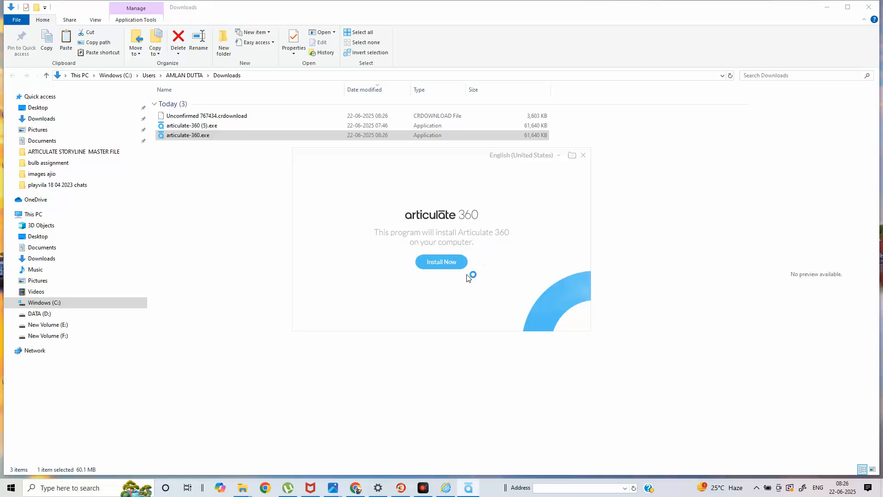
click(451, 263)
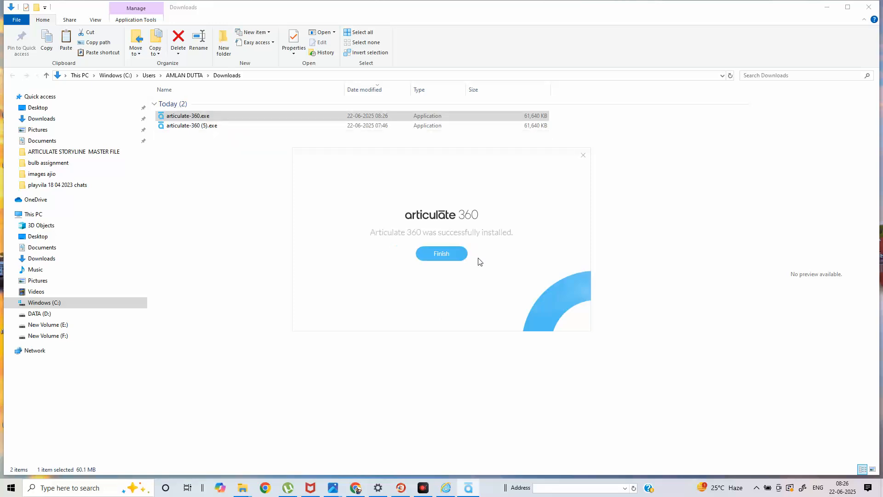
Close the finished installer and minimize the Downloads window to reveal the desktop.
click(454, 258)
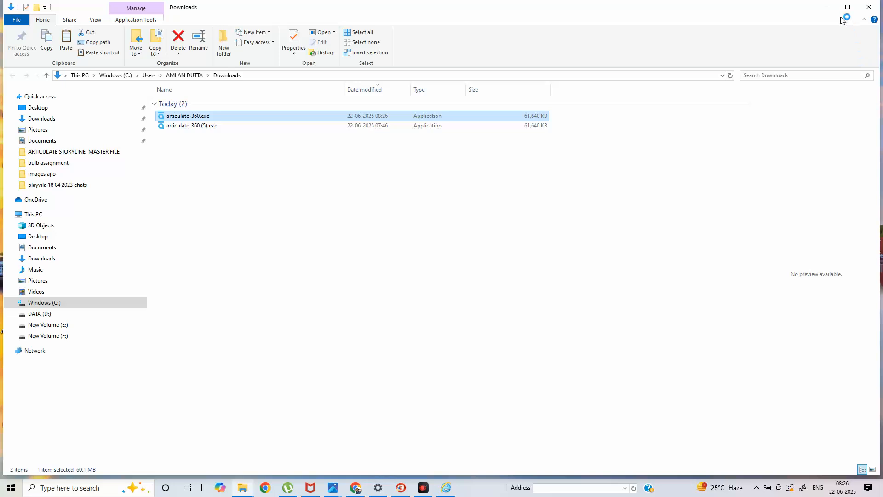
click(828, 8)
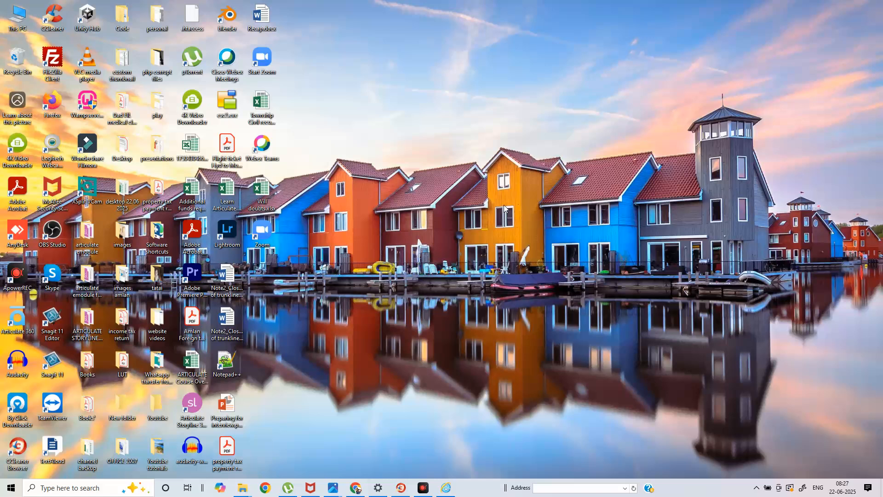
Launch Articulate 360 from its desktop icon and restart sign-in through the web browser.
double_click(25, 324)
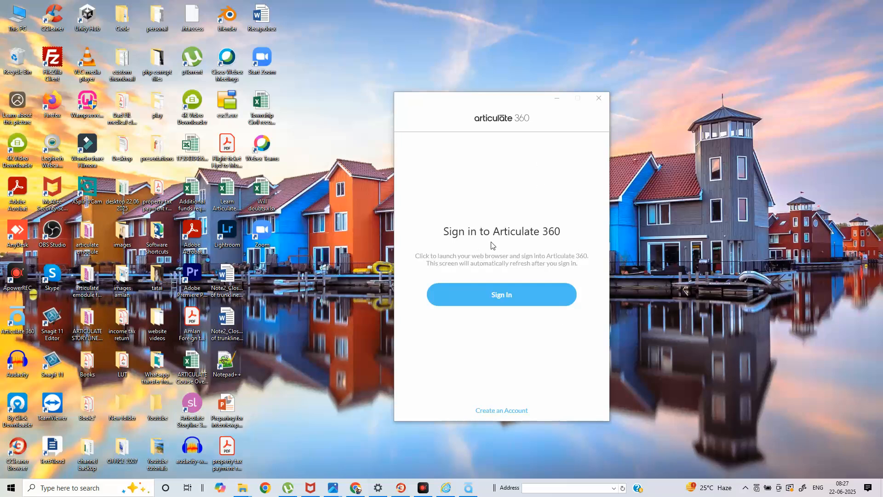
click(527, 298)
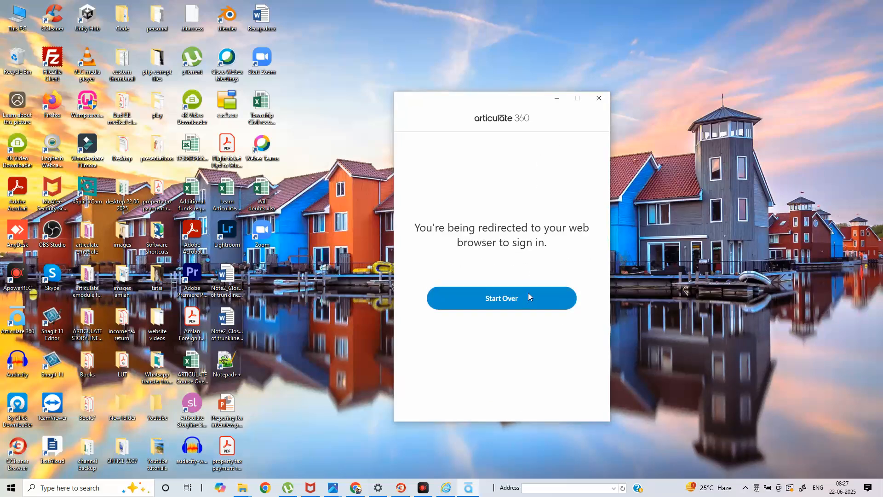
click(528, 294)
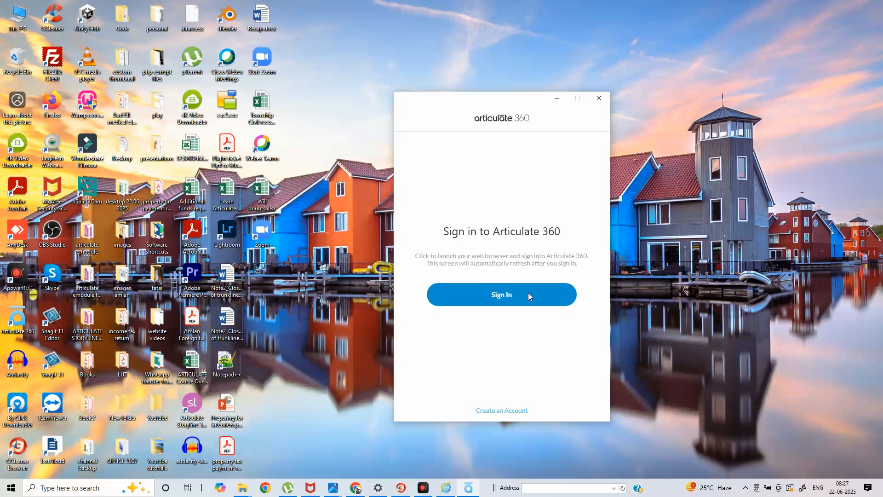
click(528, 295)
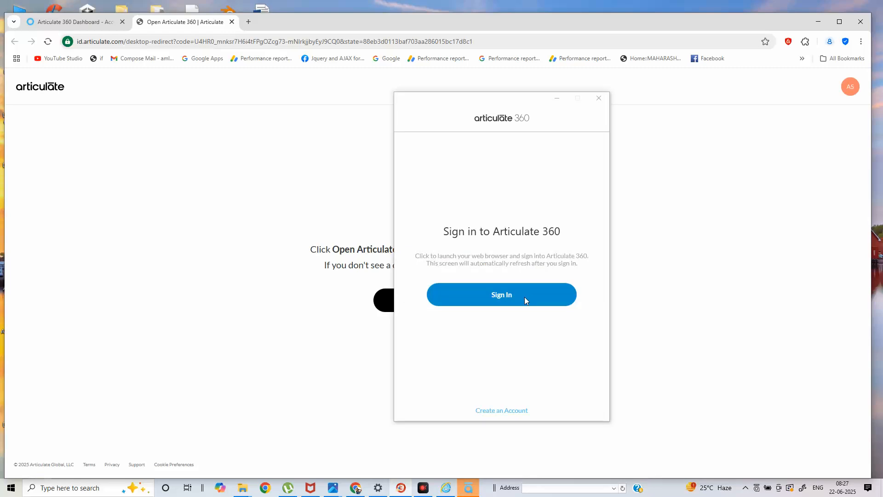
Hand the browser sign-in back to the Articulate 360 app and close the stale sign-in window.
click(525, 297)
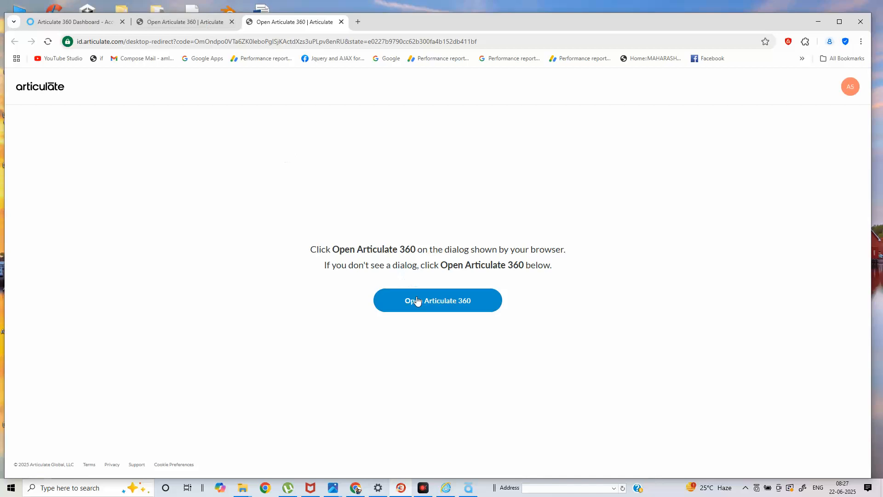
click(417, 301)
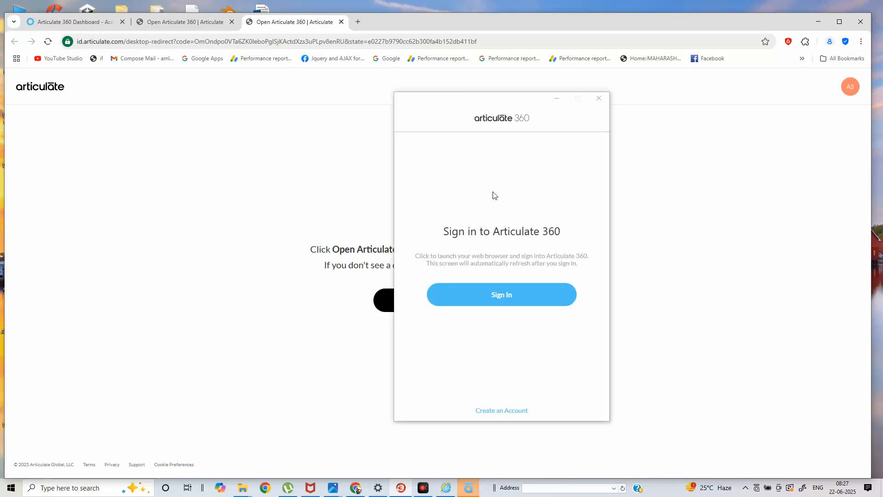
click(558, 100)
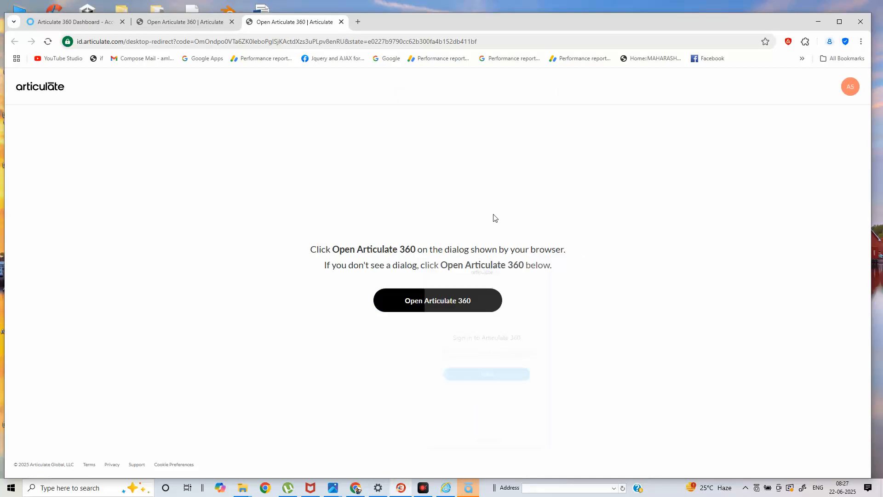
click(431, 298)
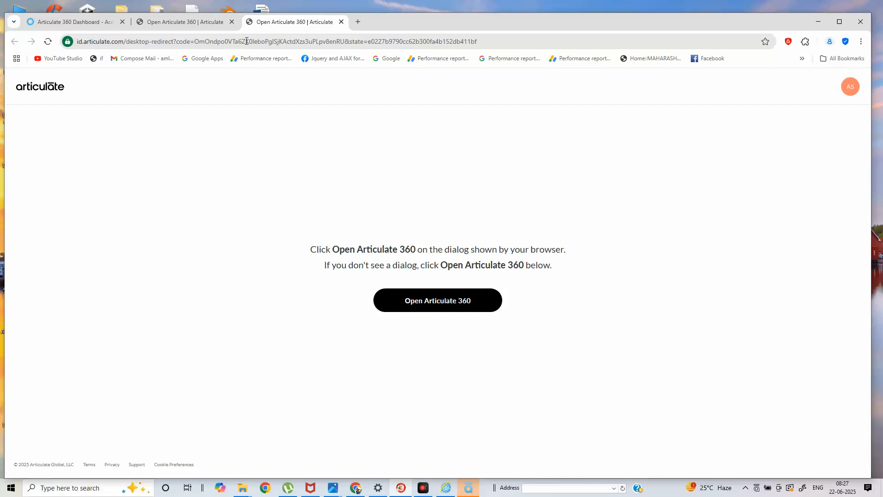
click(205, 24)
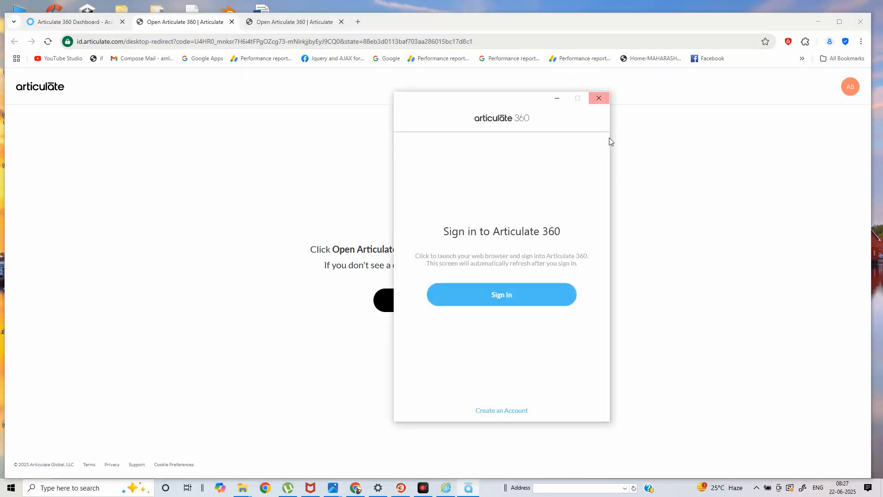
click(561, 97)
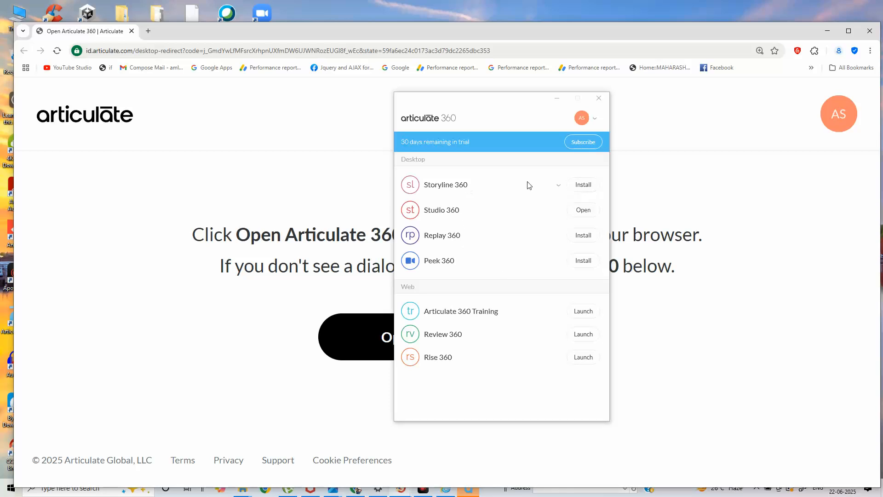
Install Storyline 360 from the Articulate 360 launcher, then select the This PC desktop icon.
click(583, 185)
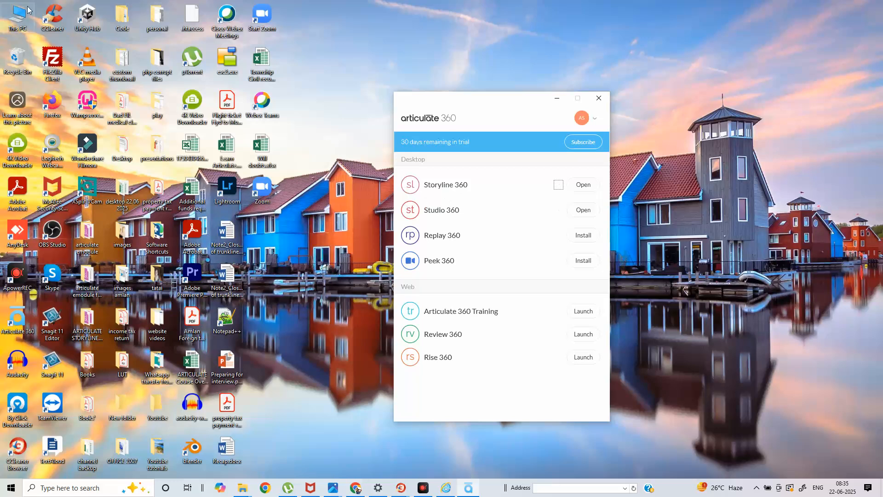
click(15, 14)
Browse This PC to Windows (C:) > Program Files > Articulate > 360 > Storyline x64.
double_click(15, 14)
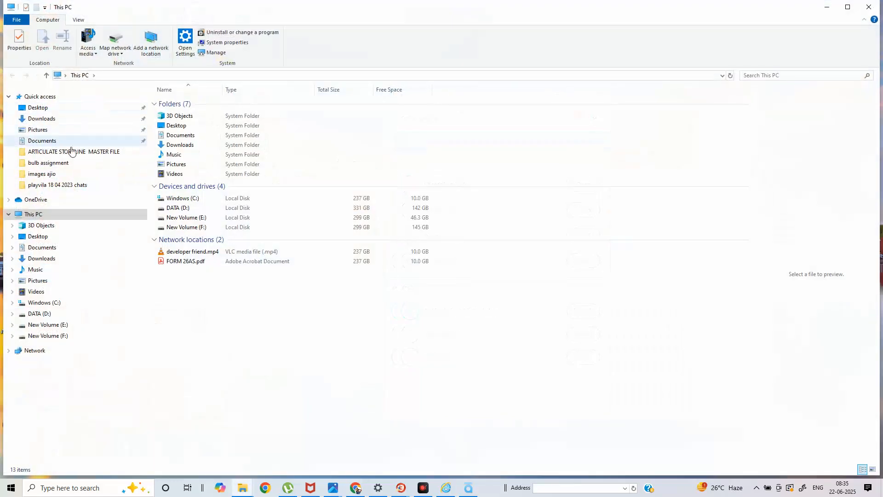
click(44, 303)
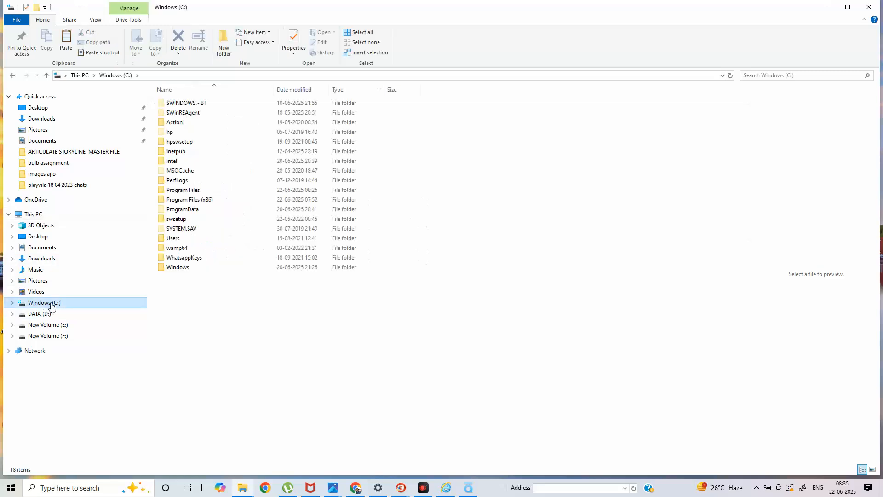
click(195, 193)
double_click(195, 193)
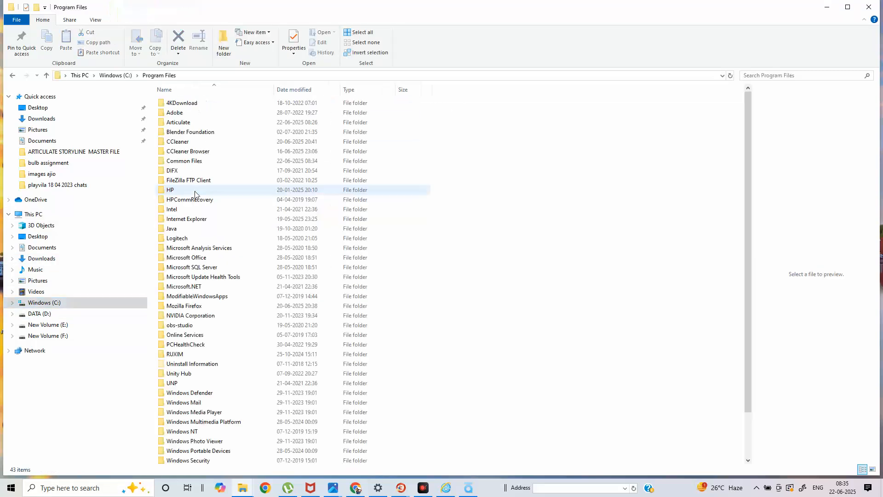
click(192, 125)
double_click(193, 127)
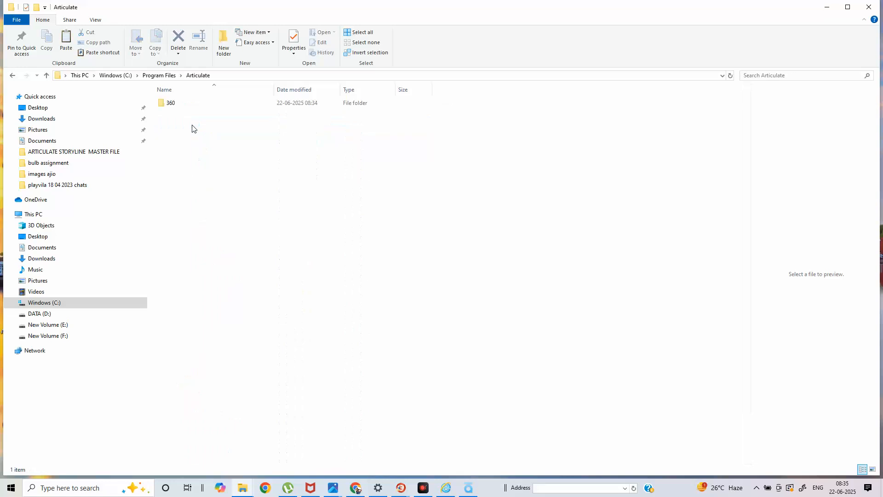
double_click(178, 104)
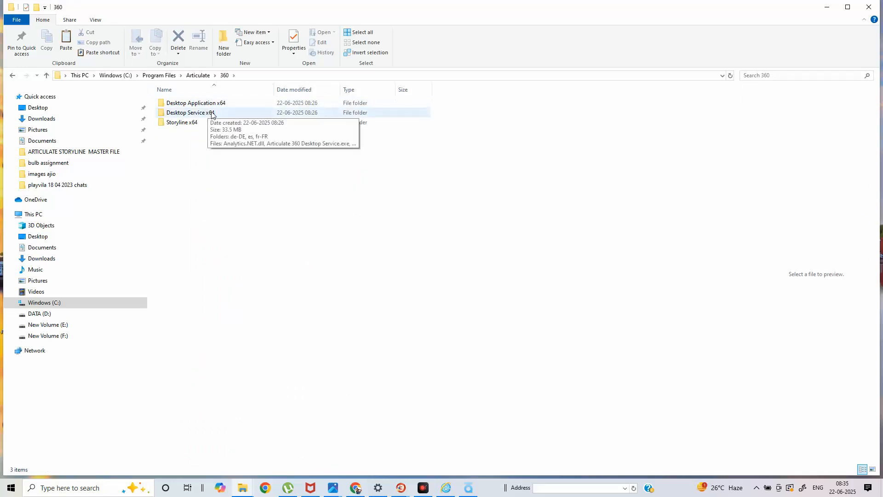
double_click(183, 124)
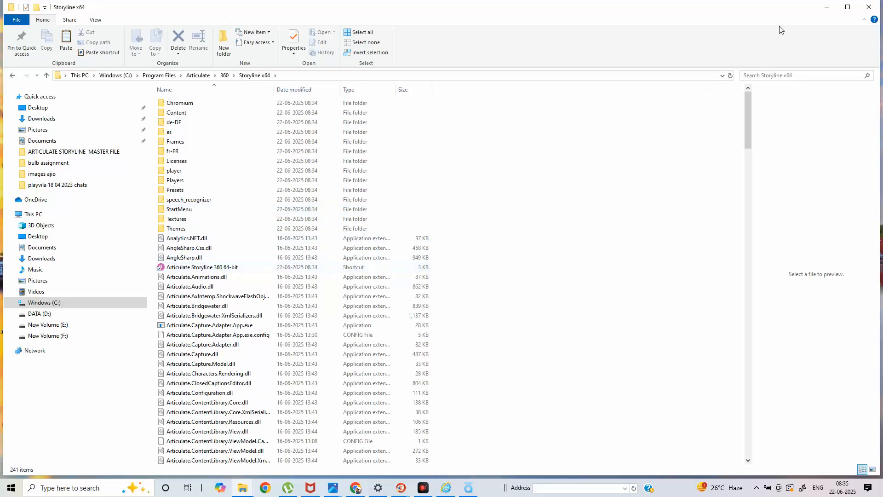
Copy the Articulate Storyline 360 64-bit shortcut and minimize File Explorer.
drag(761, 17, 650, 32)
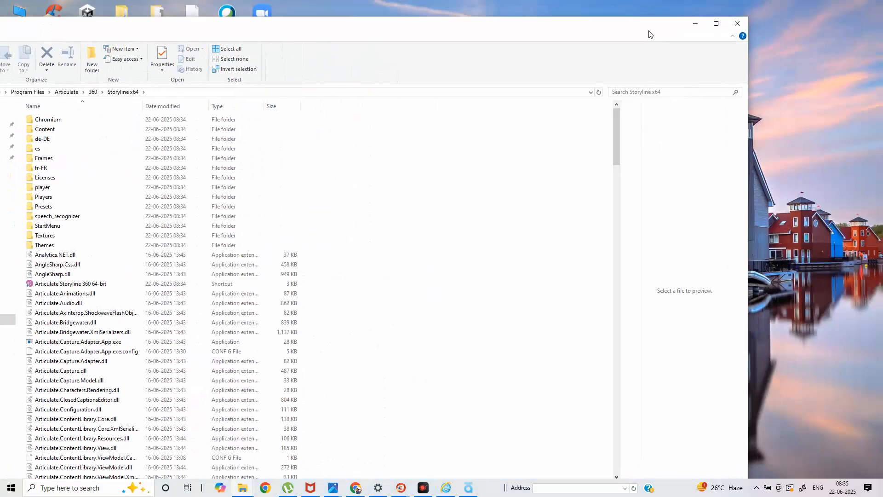
right_click(109, 286)
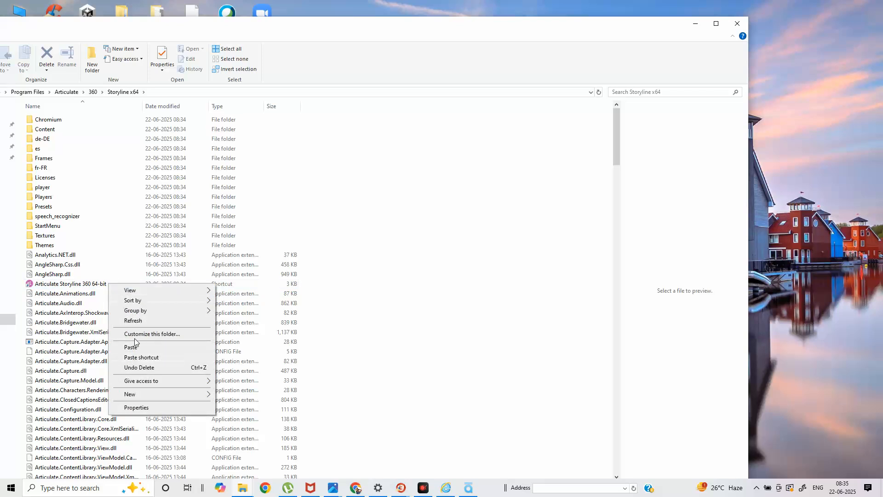
click(79, 284)
right_click(81, 284)
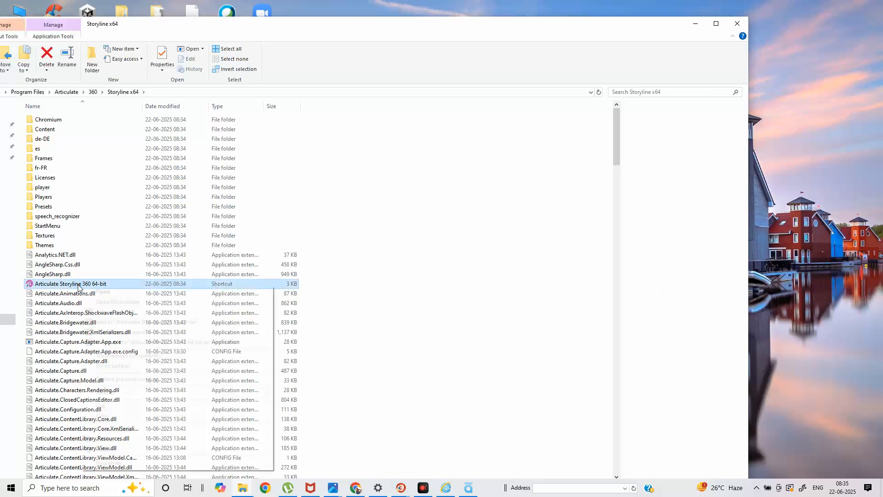
click(103, 416)
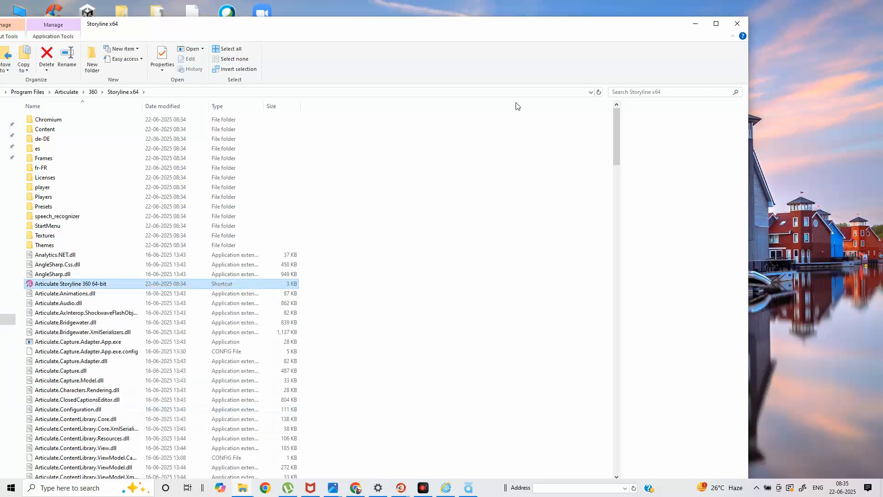
click(694, 25)
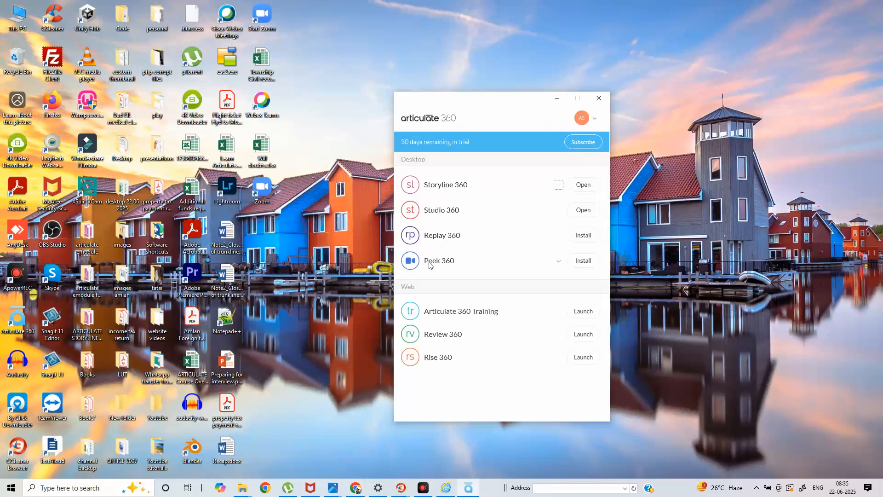
Paste the Storyline 360 64-bit shortcut onto the desktop, position it among the icons, and launch it.
right_click(299, 239)
click(325, 276)
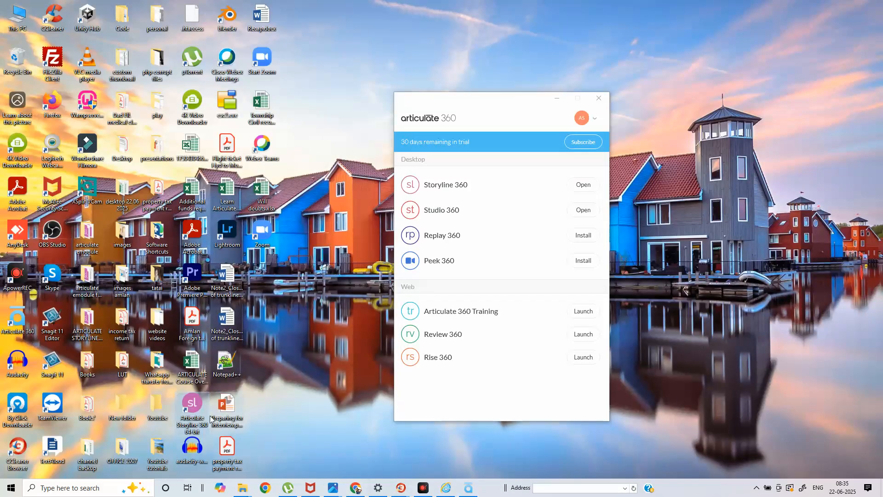
drag(193, 421, 265, 303)
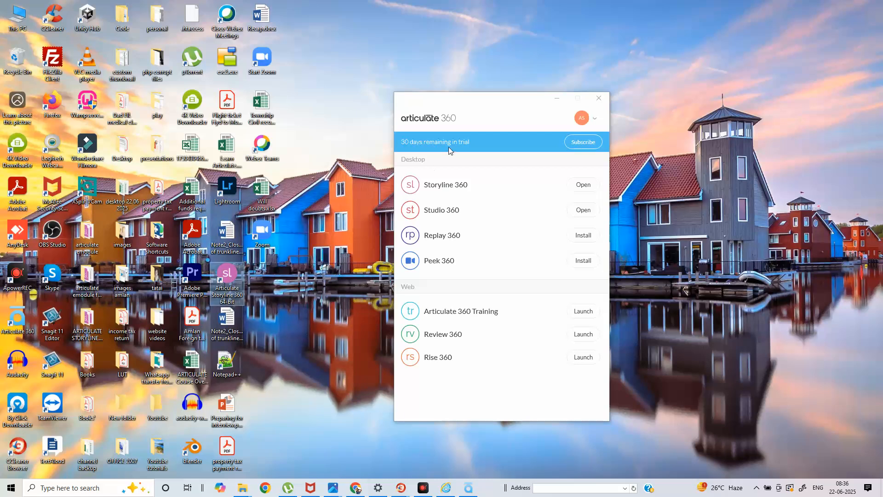
click(239, 277)
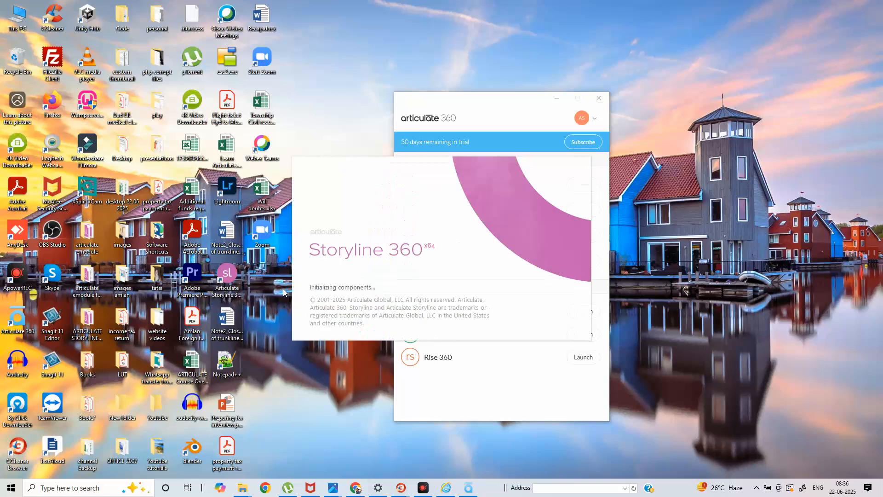
Minimize the Articulate 360 launcher while Storyline loads its Welcome screen.
click(557, 97)
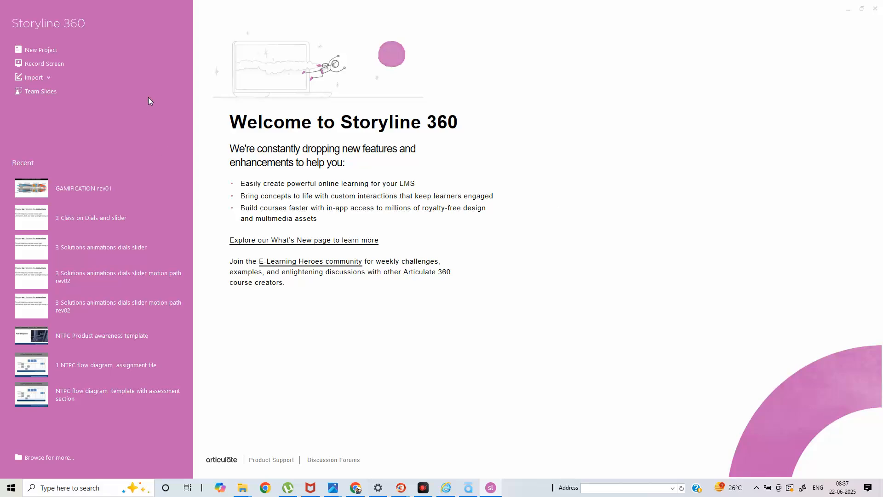
Create the new Untitled1 project, open its blank 1.1 Intro Slide, and return to Story View.
click(39, 47)
click(49, 50)
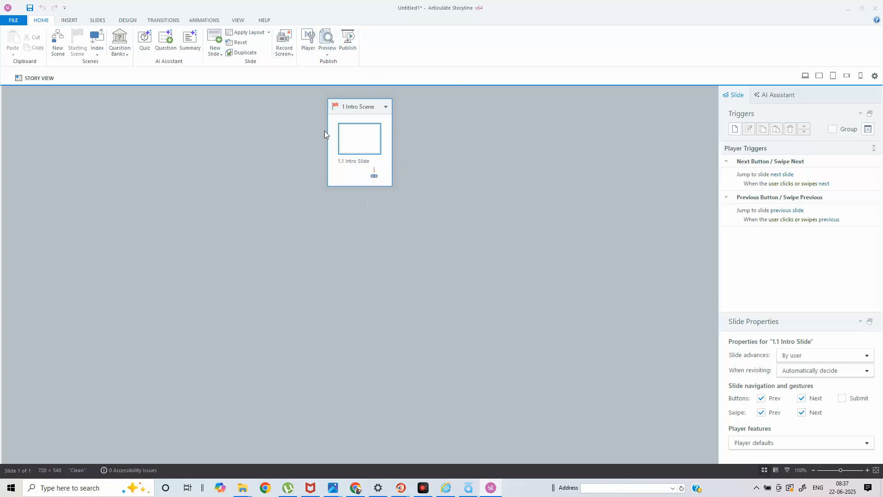
double_click(369, 151)
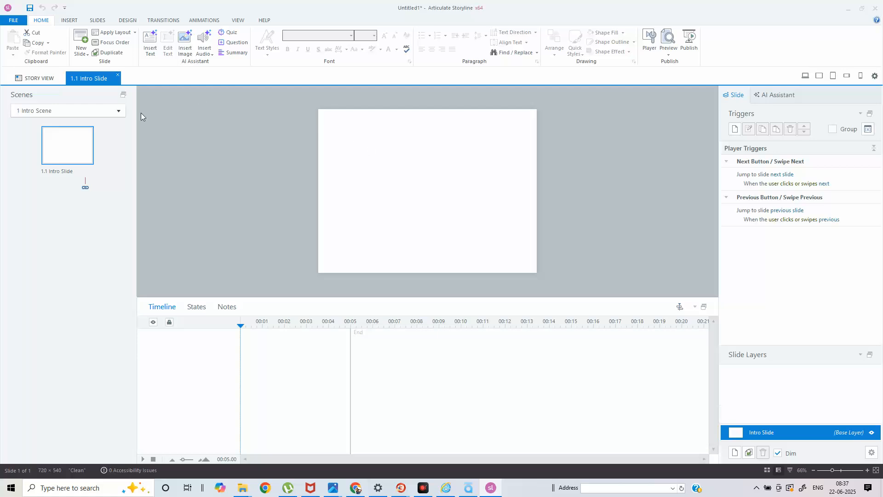
click(54, 81)
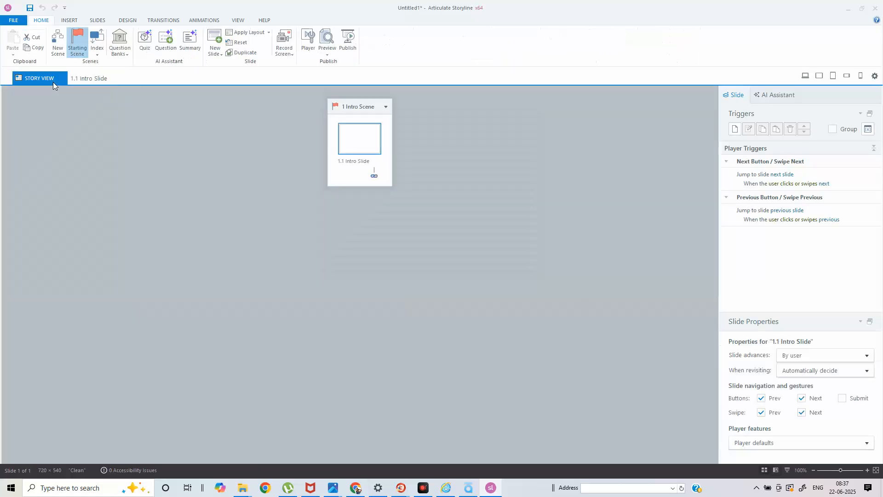